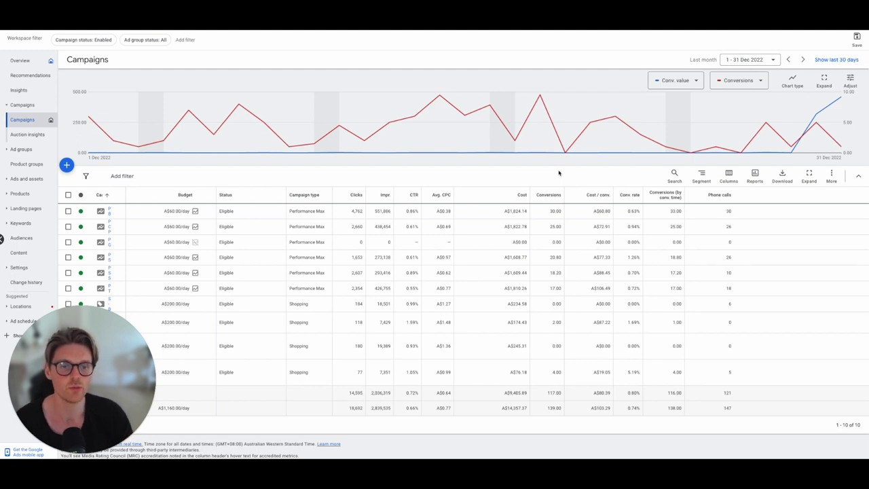
Step: Segment the campaigns table by conversion action
scroll(518, 403, "down", 1)
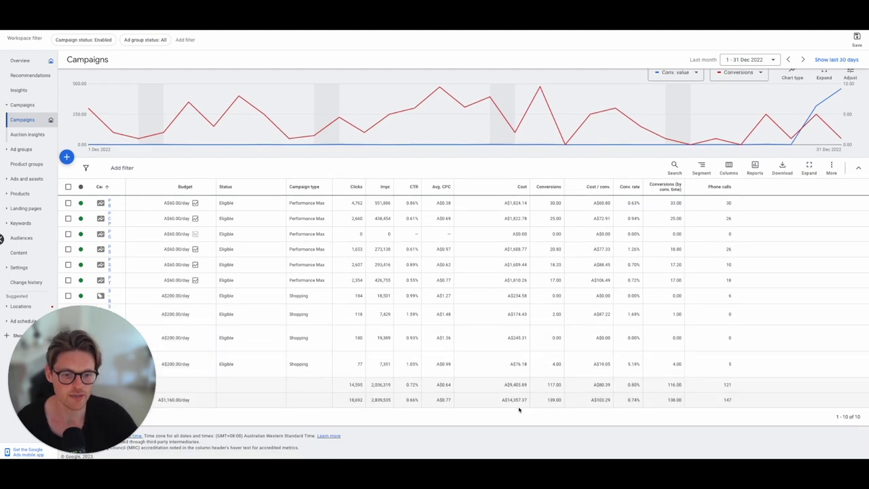
scroll(517, 404, "up", 1)
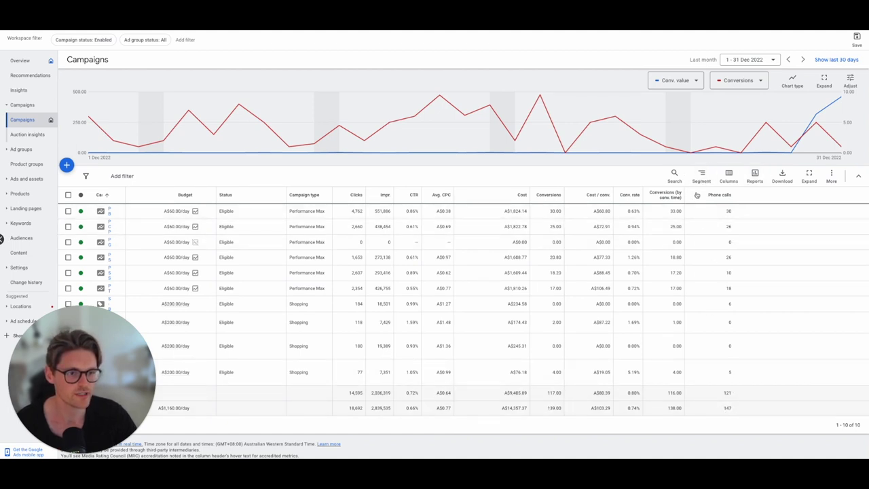
left_click(702, 176)
mouse_move(716, 256)
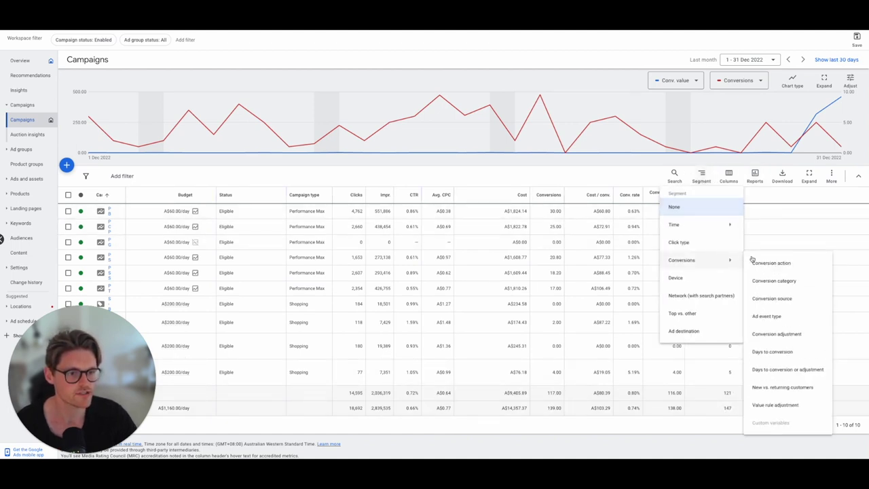
left_click(764, 258)
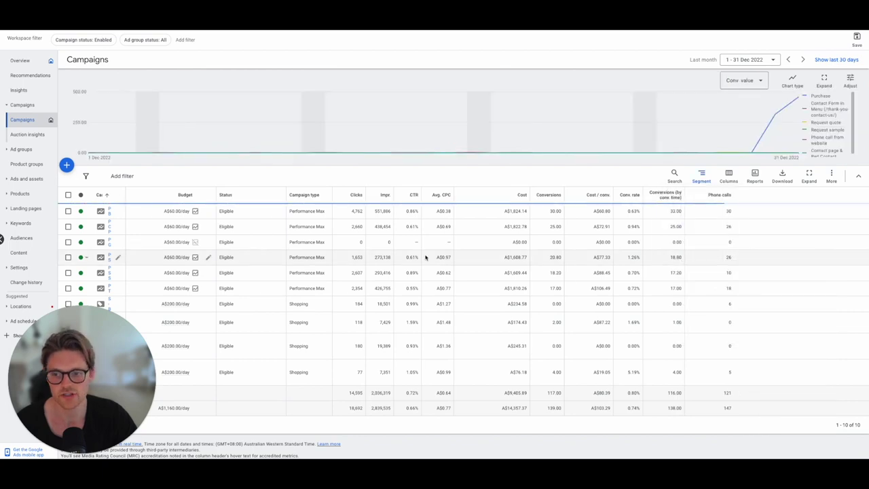
Step: Expand the total row for all enabled campaigns and examine its breakdown by conversion action alongside the phone calls
scroll(425, 257, "down", 5)
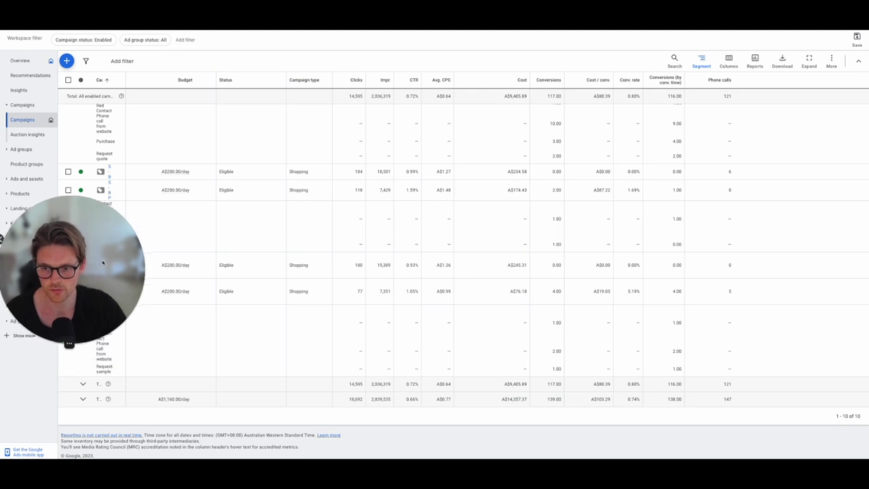
left_click(82, 383)
scroll(129, 352, "down", 1)
scroll(128, 352, "down", 1)
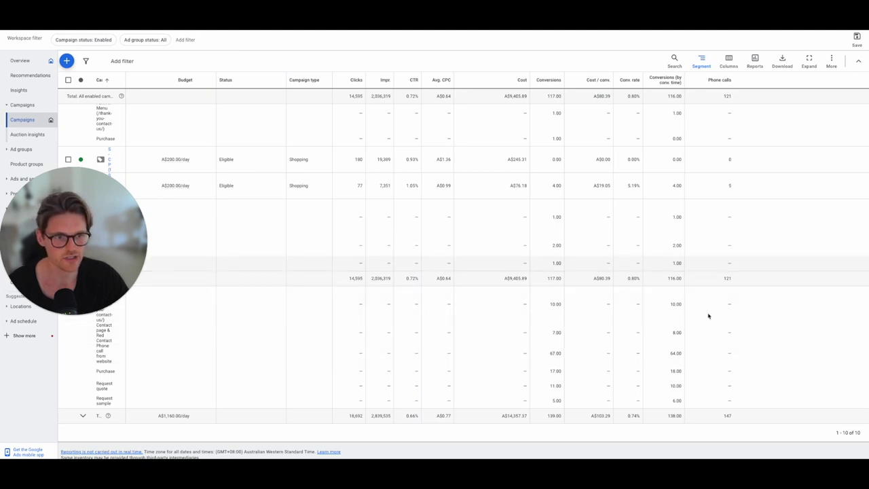
scroll(731, 407, "down", 1)
scroll(727, 402, "up", 1)
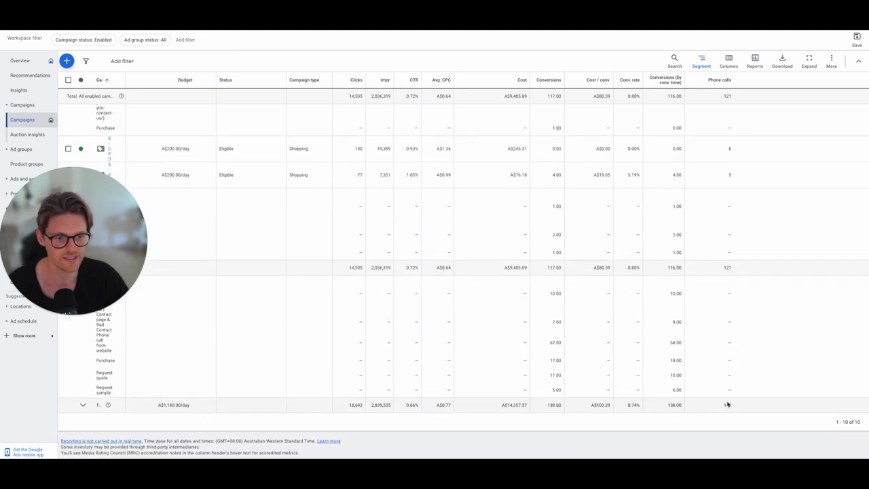
left_click_drag(69, 228, 76, 349)
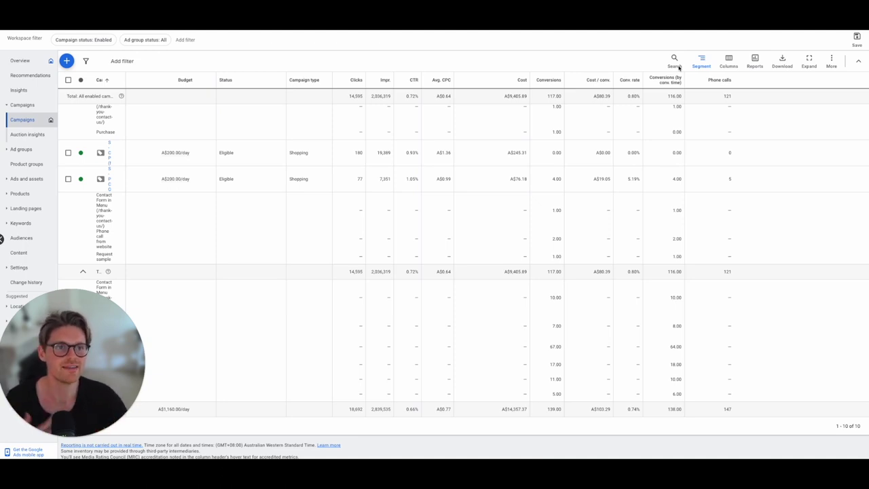
Step: Remove the segmentation from the campaigns table and apply the Standard column set
left_click(702, 63)
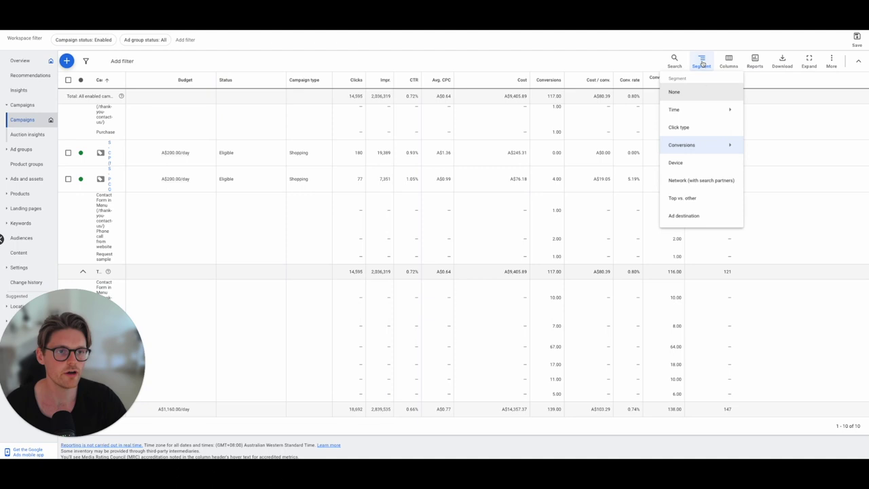
left_click(698, 96)
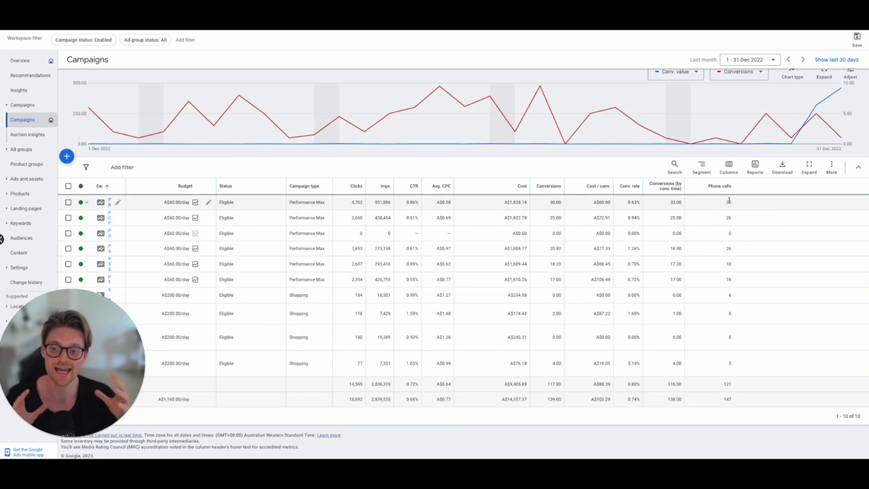
mouse_move(668, 191)
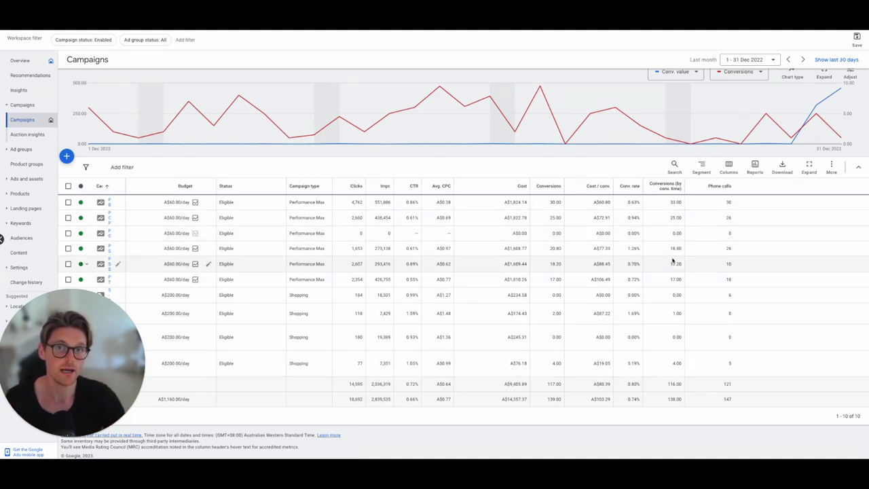
left_click(728, 170)
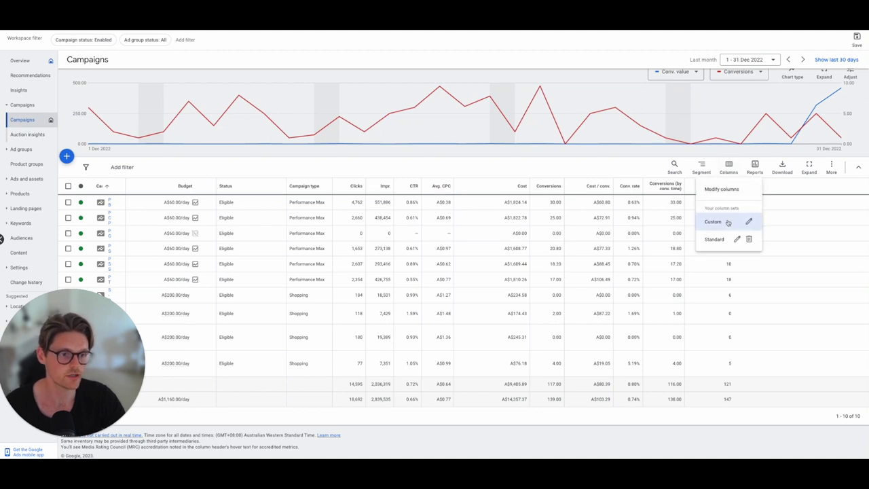
left_click(714, 239)
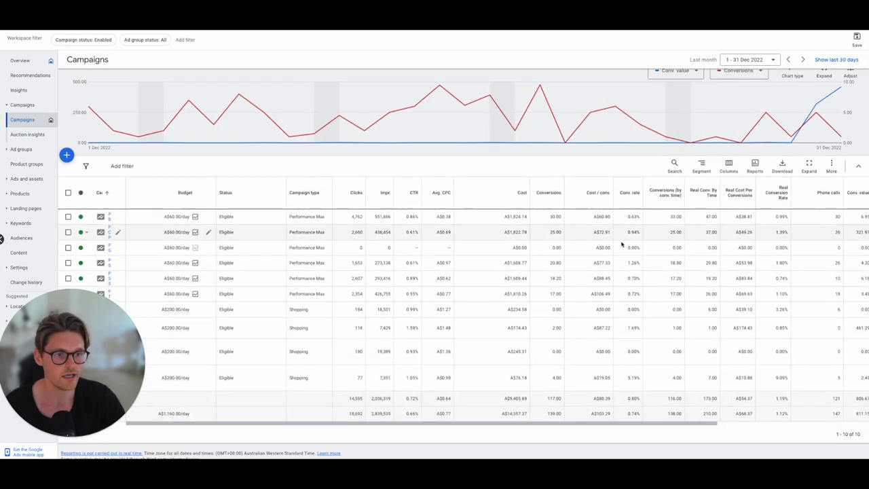
Step: Compare the Real Conv. By Time and Real Cost Per Conversions columns with Conversions and Cost / conv., especially in the total rows
scroll(599, 197, "down", 1)
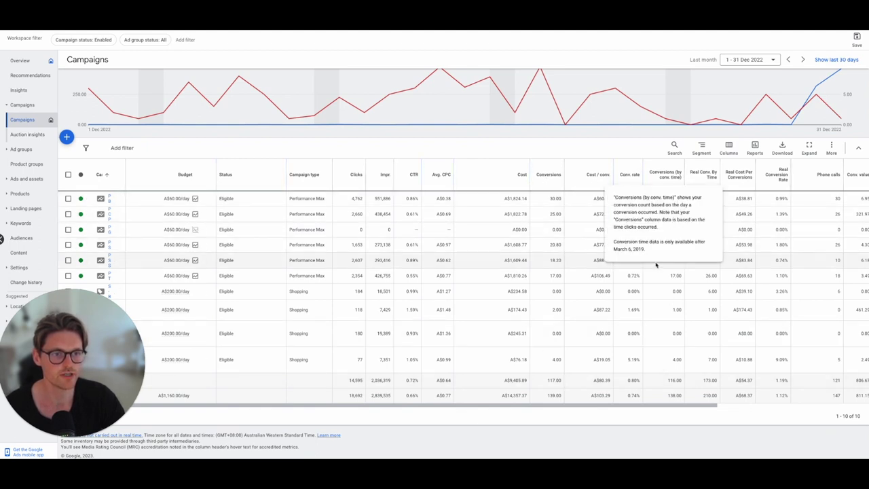
mouse_move(703, 174)
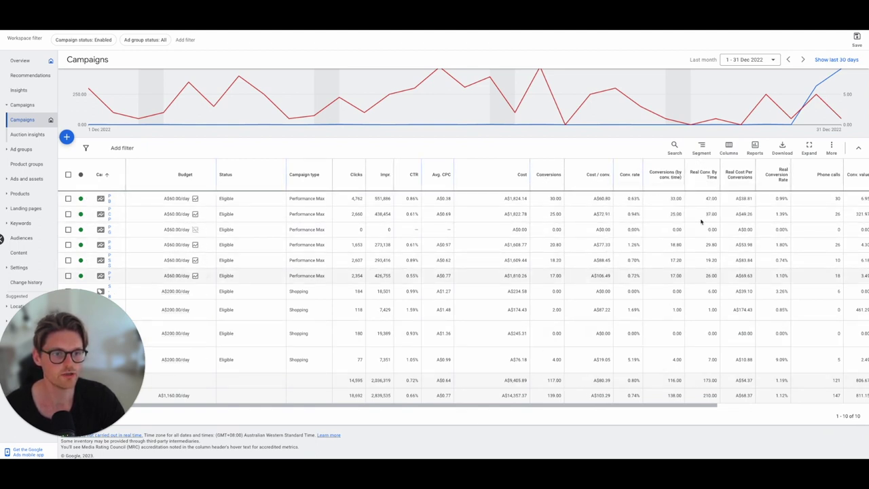
scroll(711, 204, "right", 3)
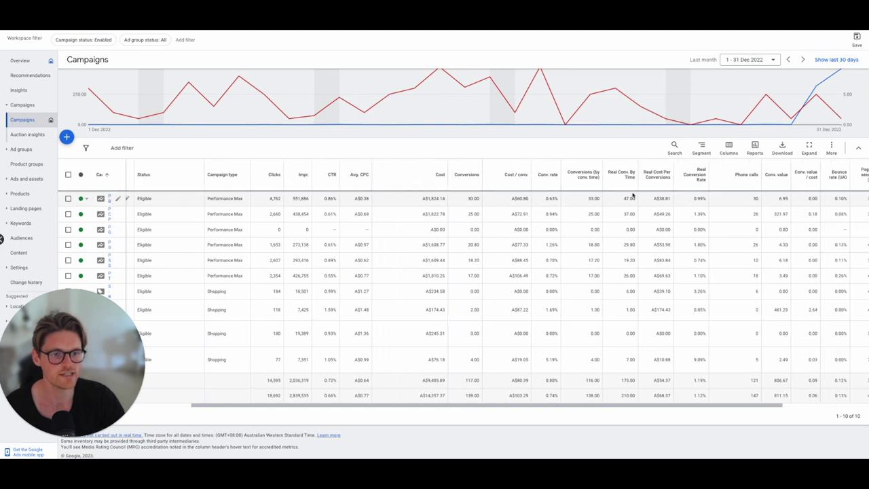
scroll(469, 201, "right", 1)
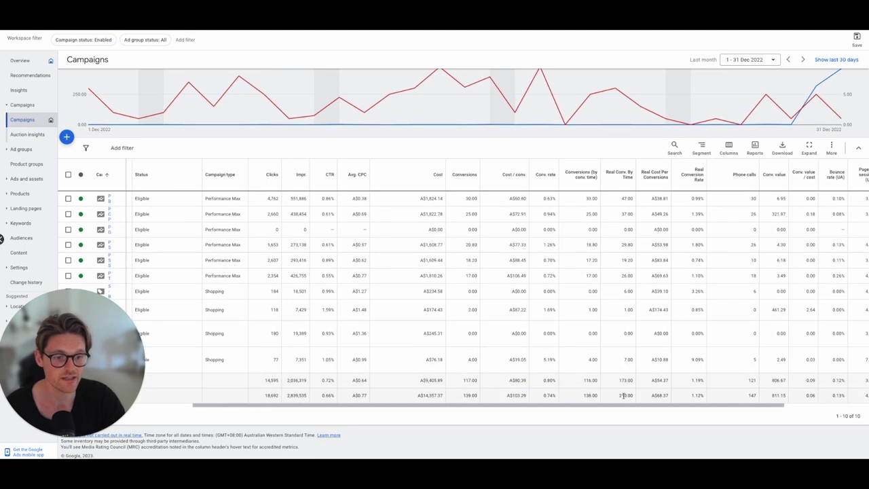
double_click(623, 395)
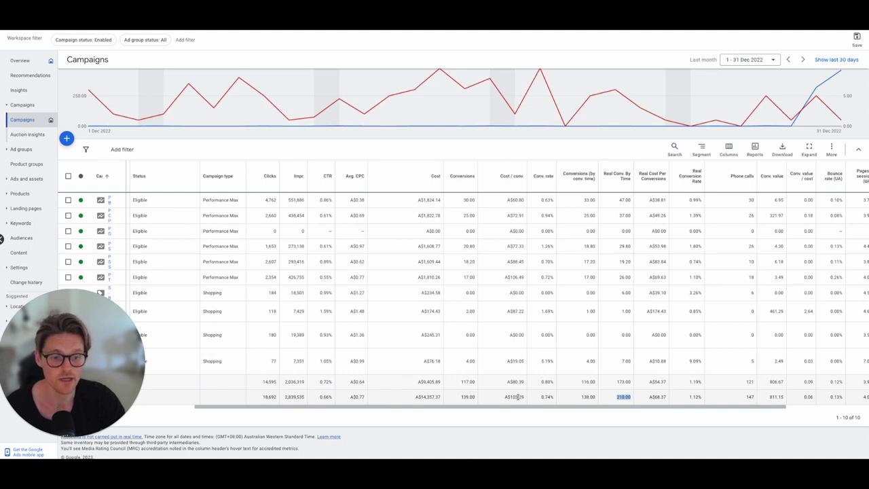
double_click(517, 396)
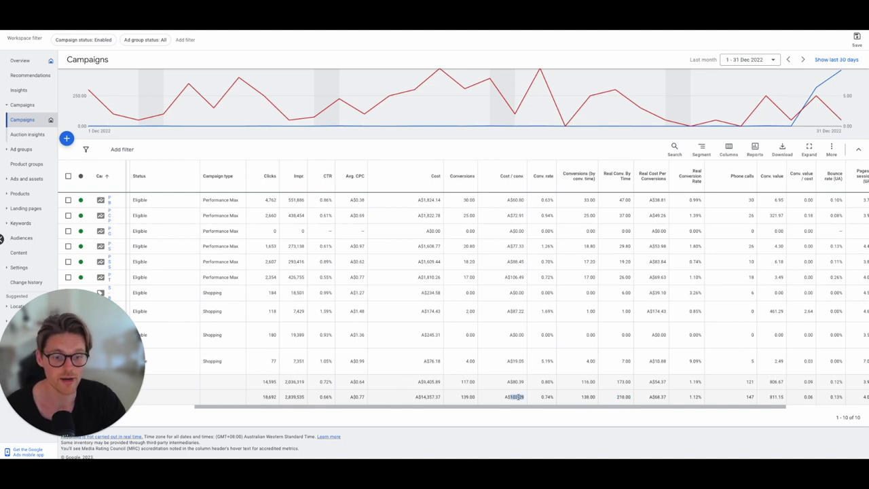
left_click(661, 399)
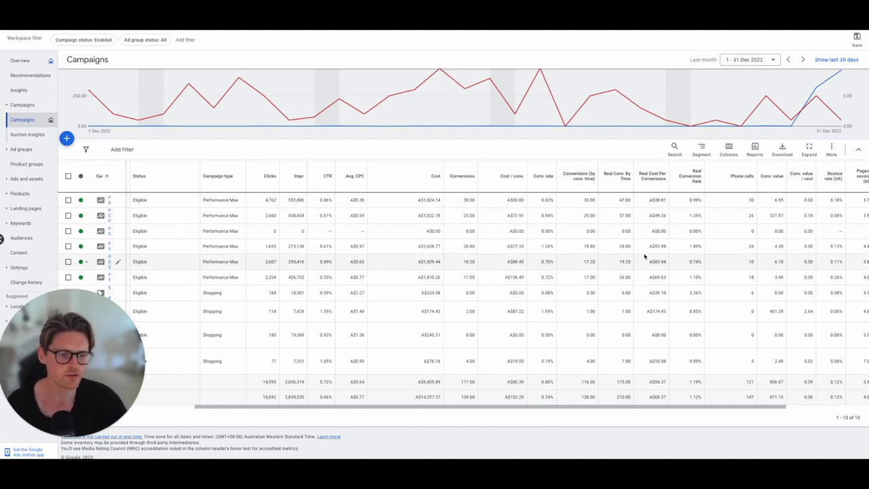
scroll(645, 257, "left", 3)
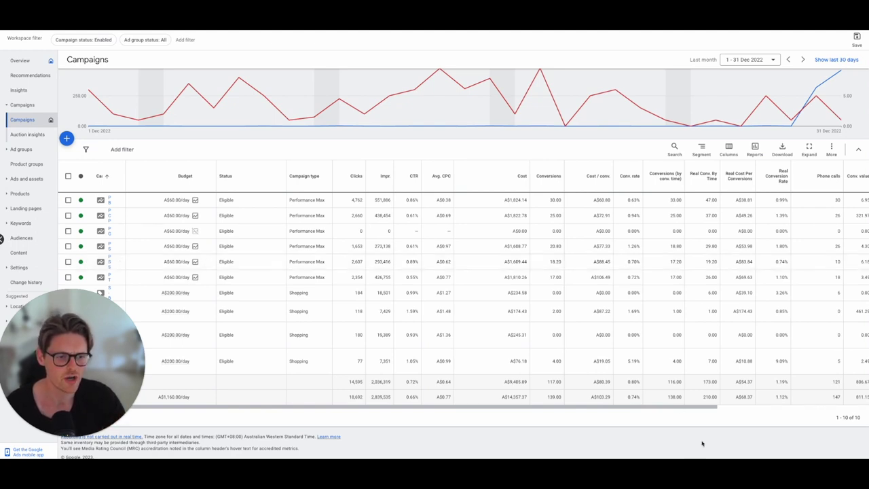
scroll(730, 387, "right", 3)
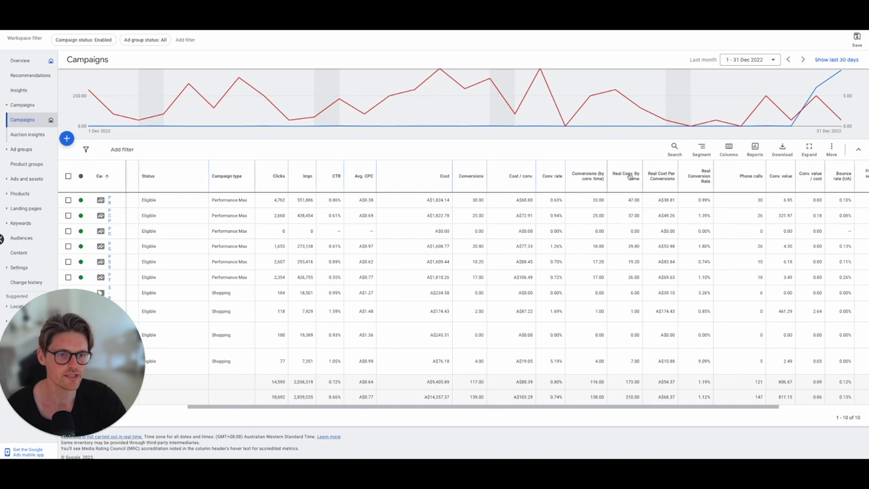
mouse_move(631, 176)
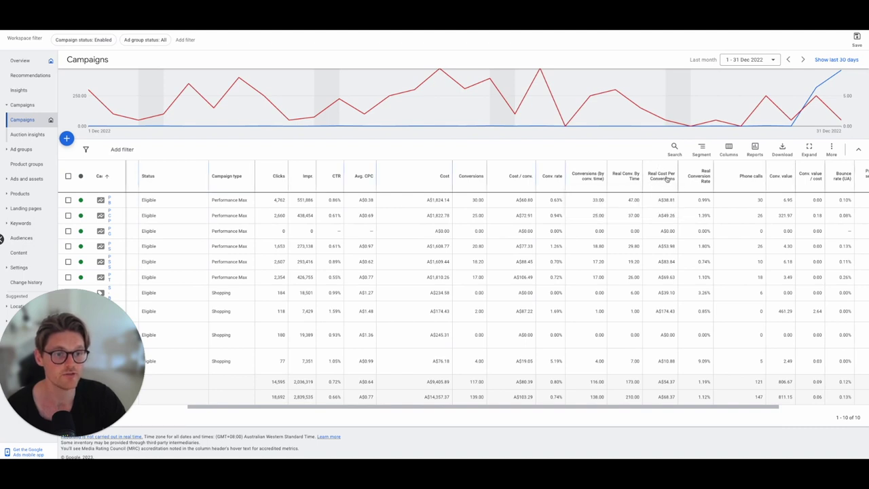
Step: Inspect the formula of the Real Conv. By Time custom column and the conversion source filter on its subtracted term, leaving without saving
left_click(729, 147)
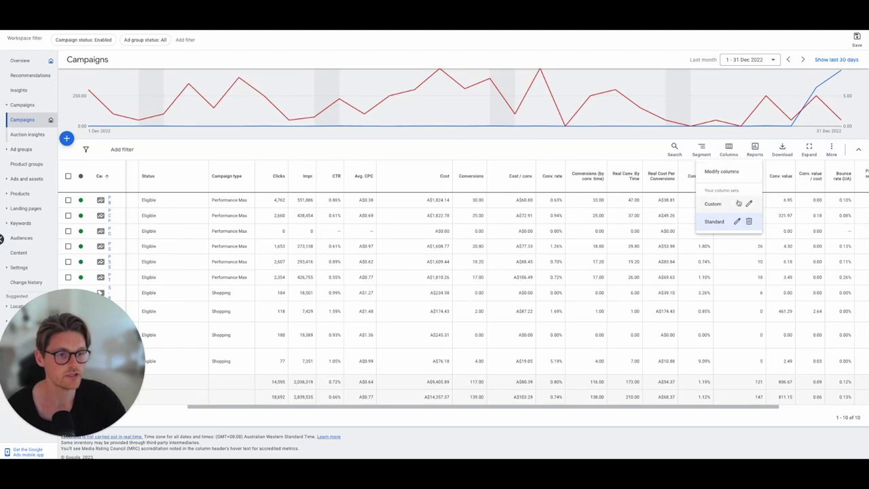
left_click(722, 171)
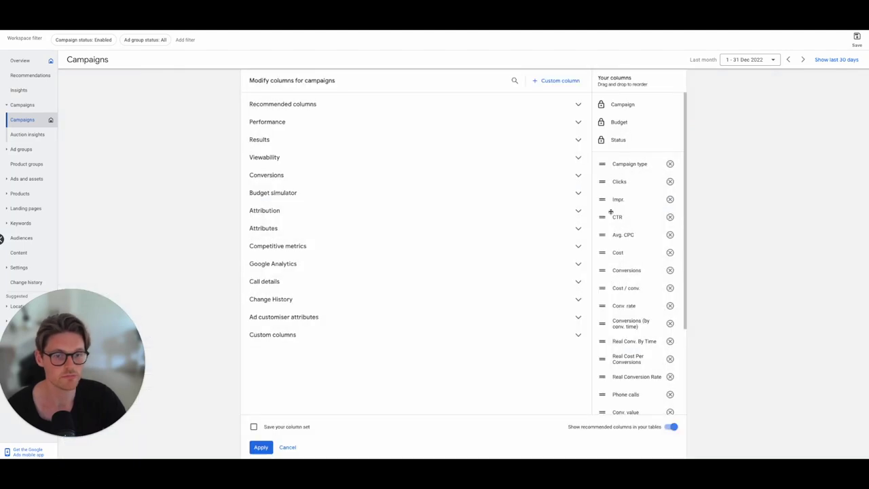
left_click(317, 333)
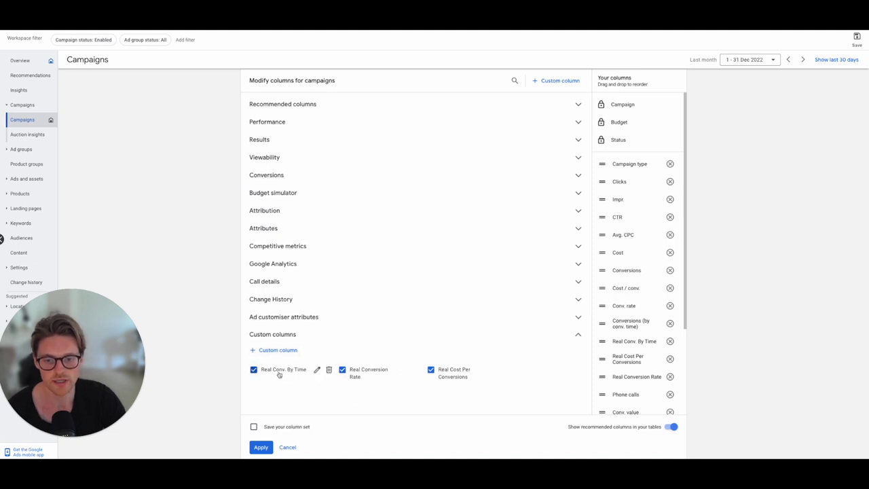
left_click(317, 369)
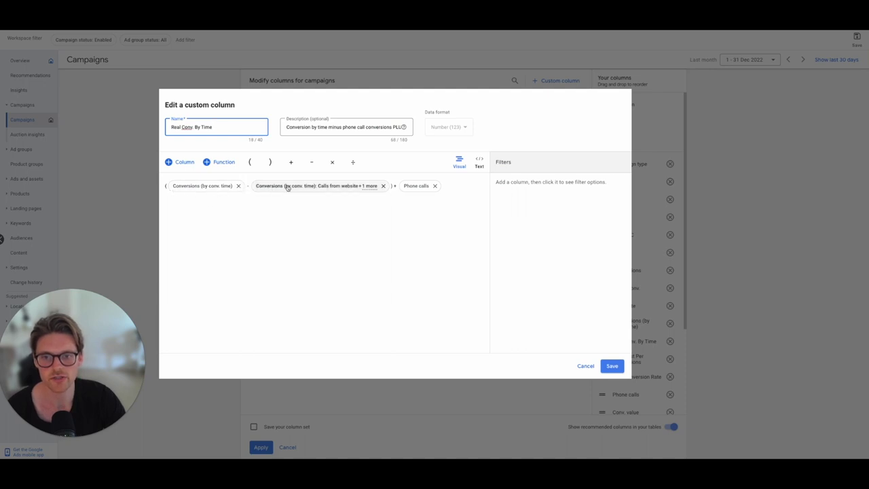
left_click(321, 188)
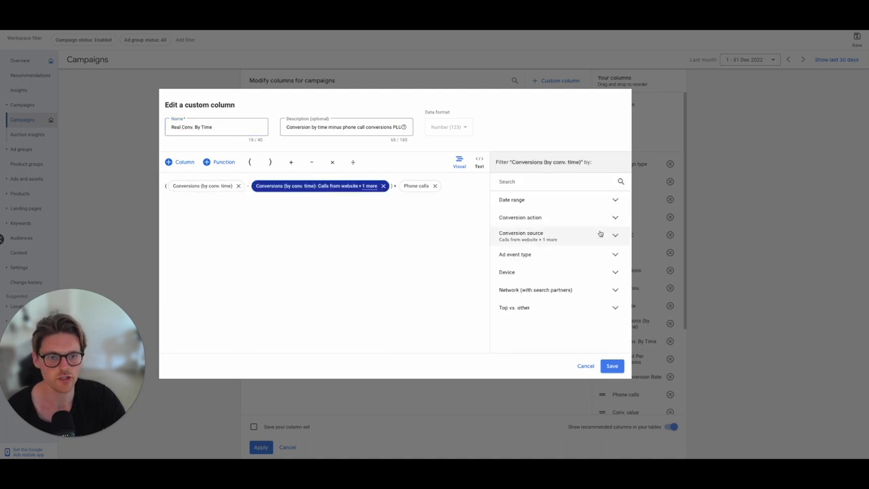
left_click(566, 243)
scroll(543, 265, "down", 1)
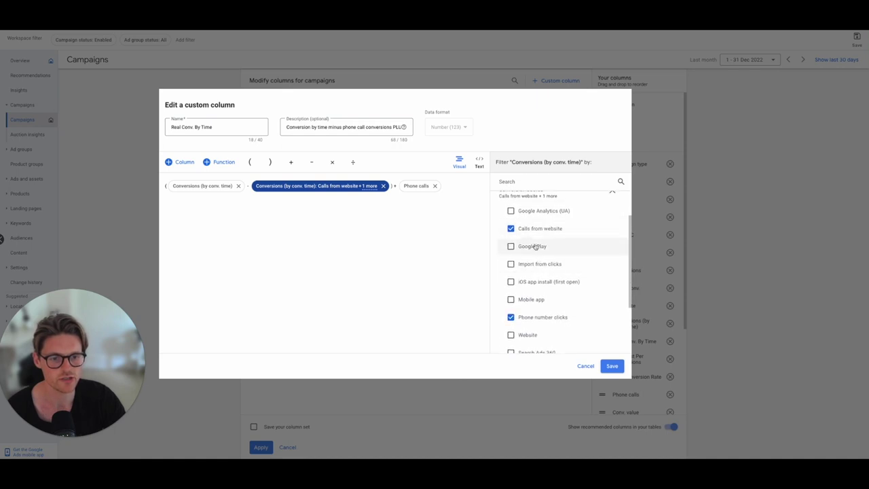
scroll(528, 313, "down", 1)
scroll(524, 311, "up", 2)
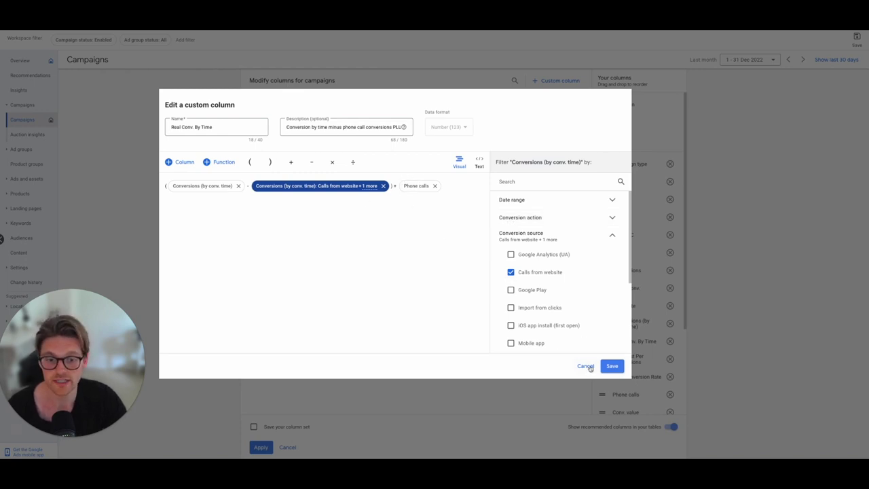
left_click(585, 366)
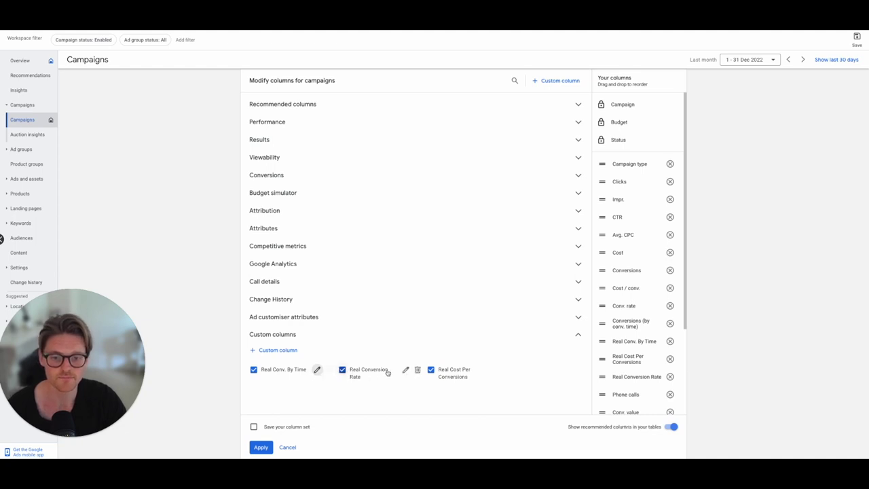
Step: Review the formulas of the Real Conversion Rate and Real Cost Per Conversions custom columns and leave the column editor without applying changes
left_click(406, 371)
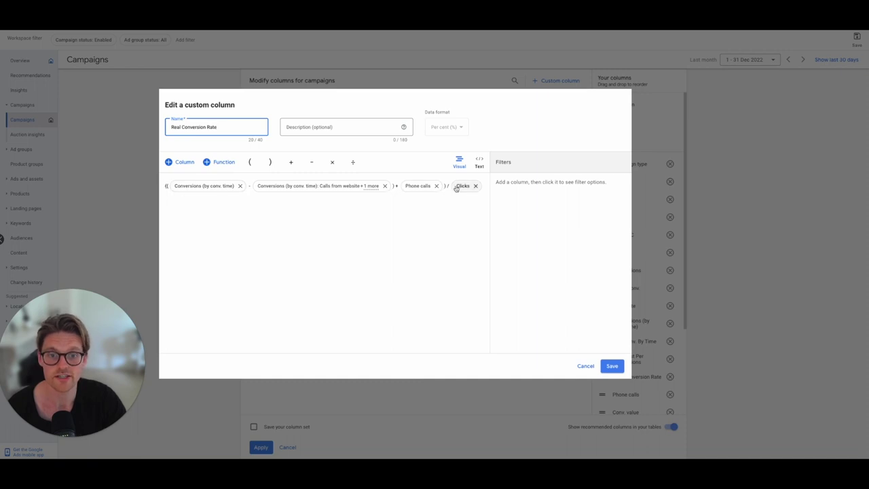
left_click(585, 366)
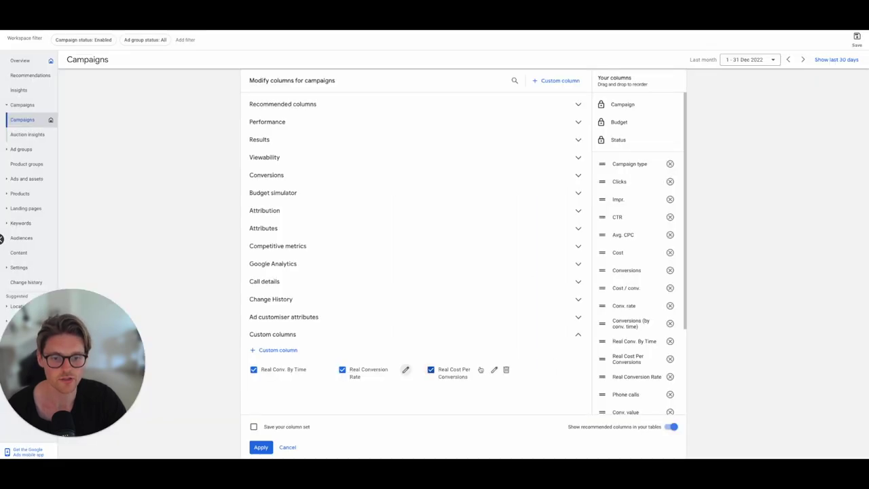
left_click(496, 370)
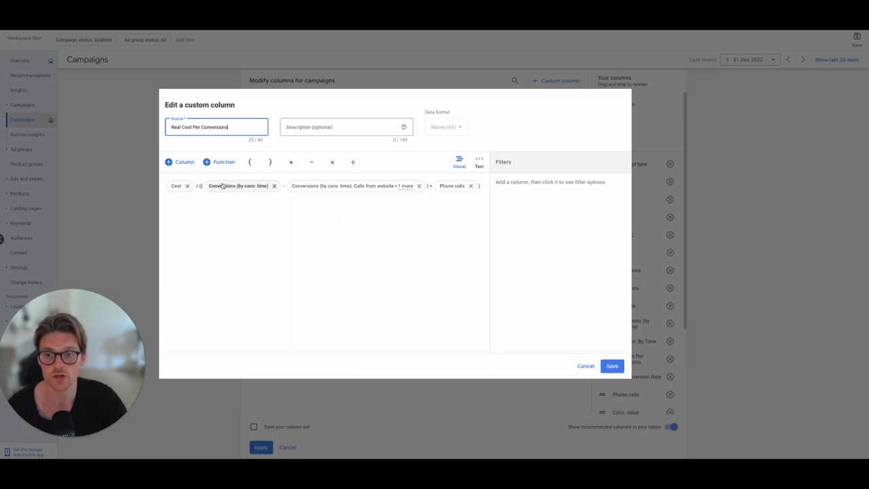
left_click(580, 366)
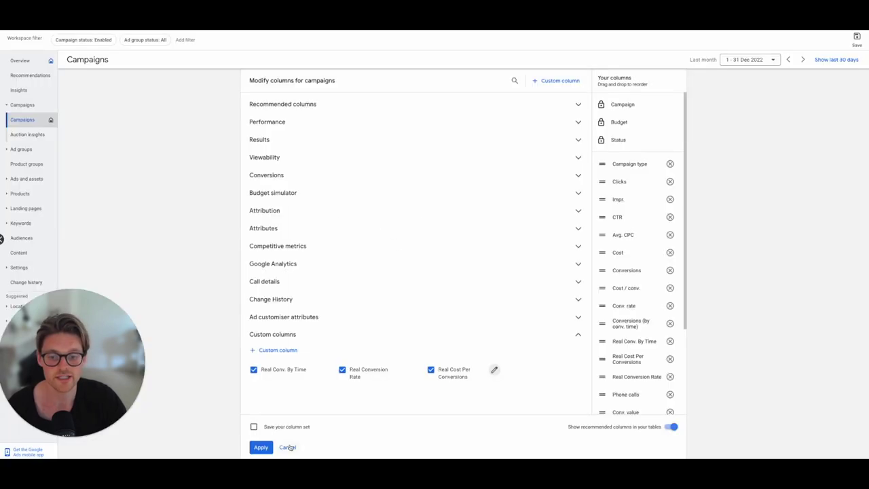
left_click(288, 446)
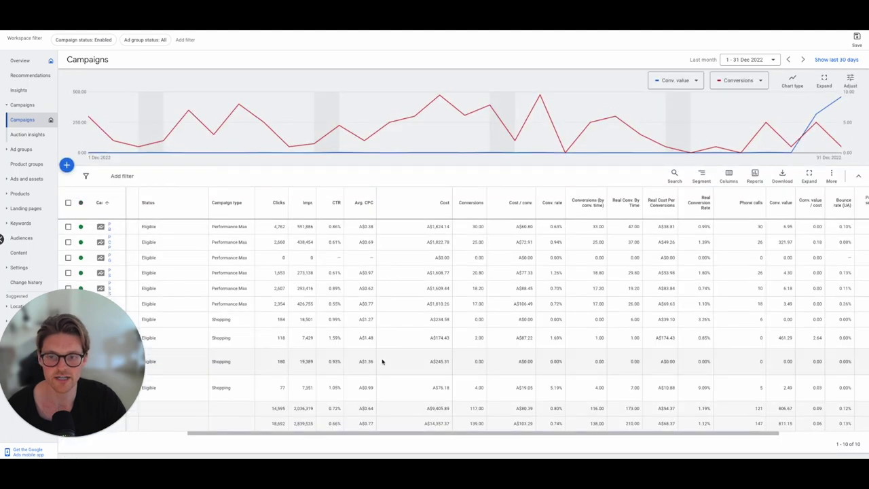